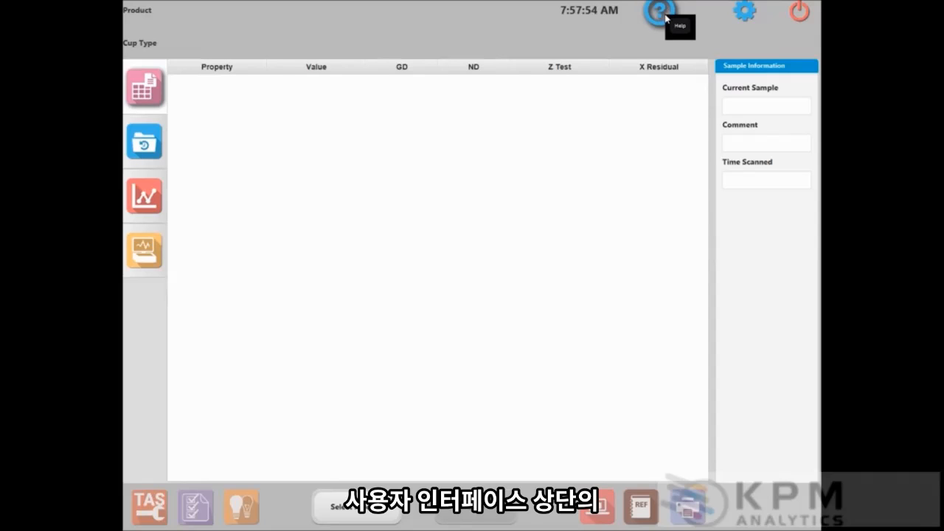
- Check the help resources, then log in to the settings with the administrator credentials
{"action": "left_click", "coordinate": [665, 17]}
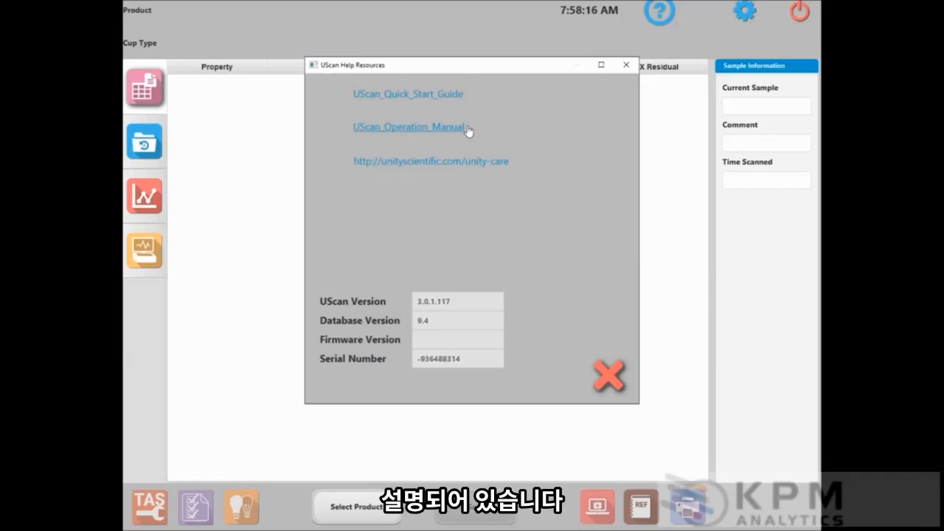
{"action": "left_click", "coordinate": [627, 65]}
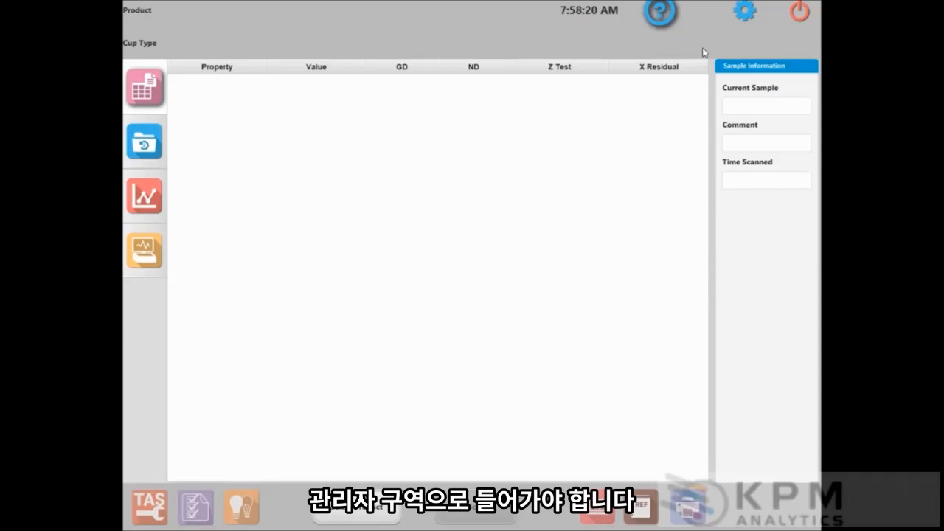
{"action": "left_click", "coordinate": [746, 15]}
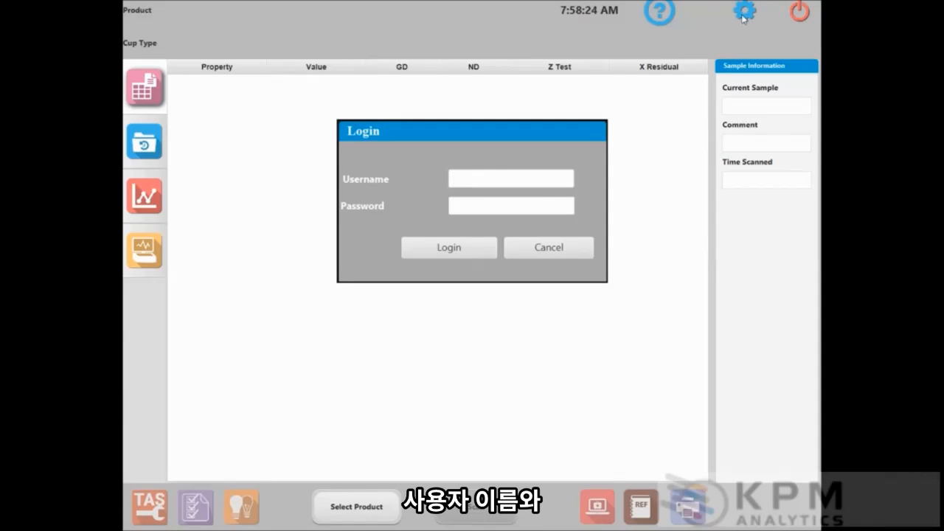
{"action": "type", "text": "admin"}
{"action": "key", "text": "Tab"}
{"action": "type", "text": "admin"}
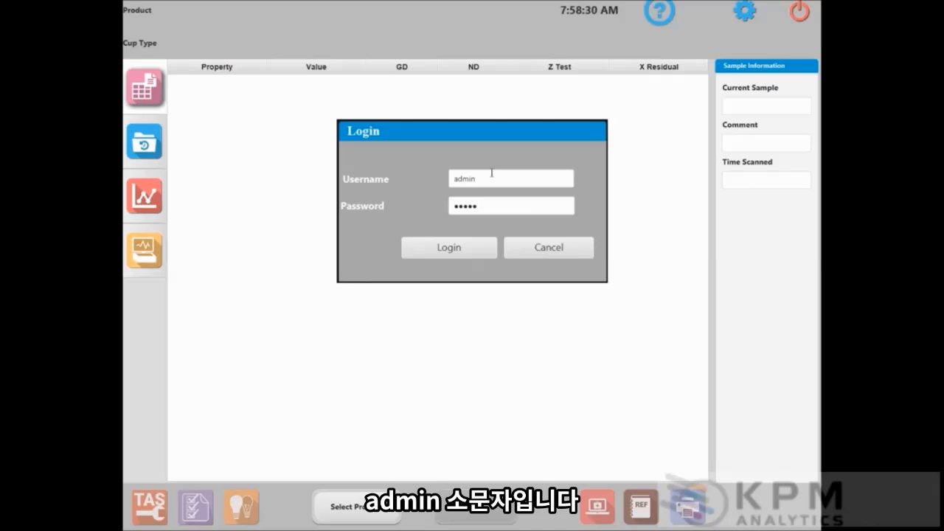
{"action": "left_click", "coordinate": [447, 250]}
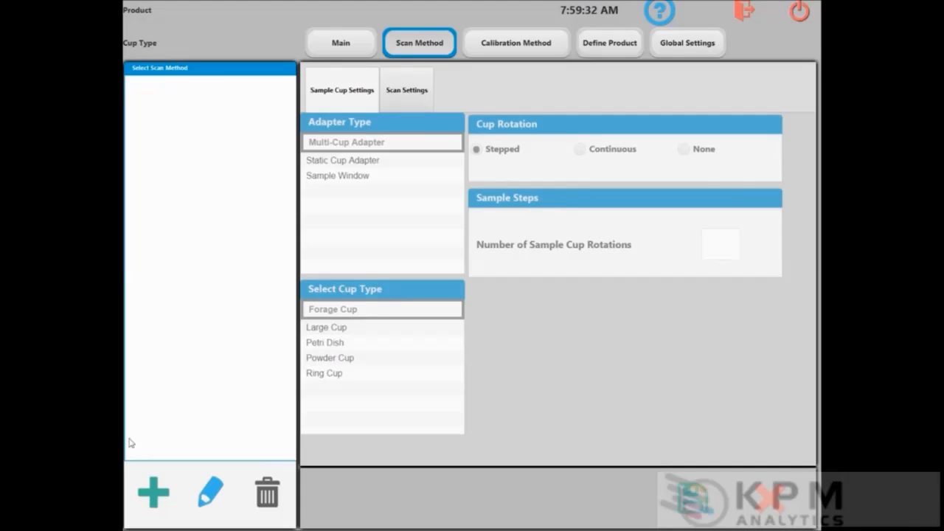
- Start a new scan method from the empty Scan Method list
{"action": "left_click", "coordinate": [155, 493]}
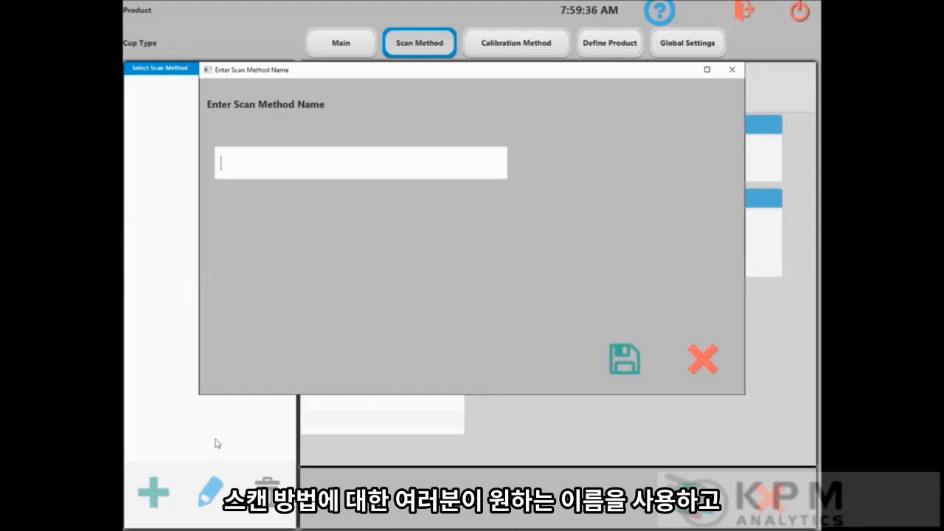
- Save a new scan method named 'Large Cup' and set its cup type to Large Cup
{"action": "type", "text": "Large Cup"}
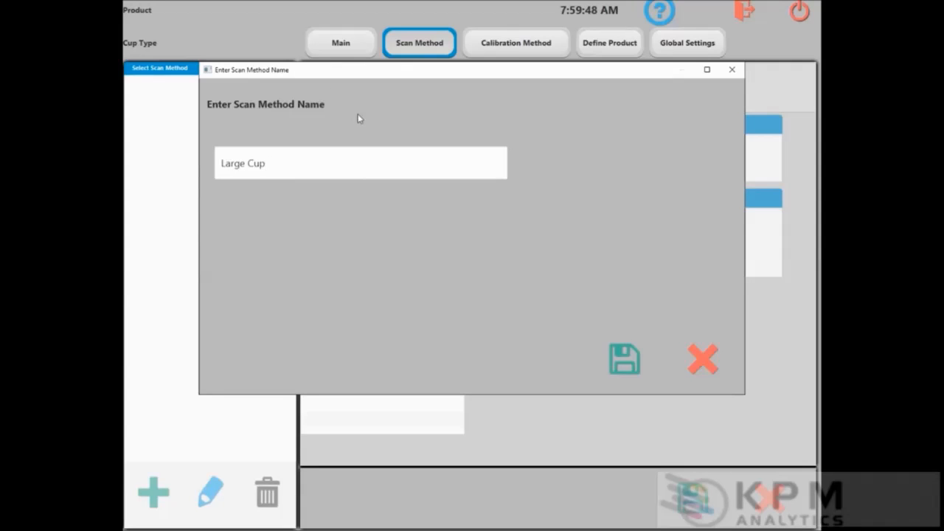
{"action": "left_click", "coordinate": [629, 366]}
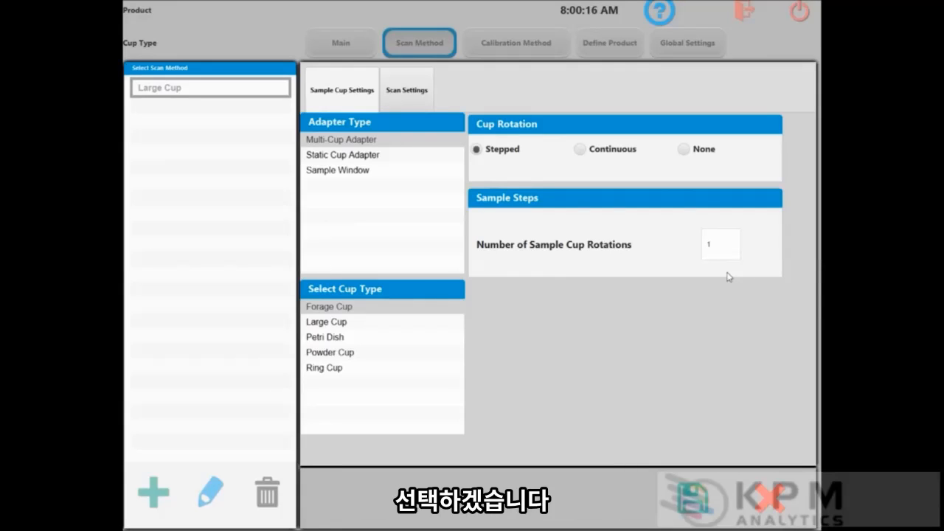
{"action": "left_click", "coordinate": [349, 329]}
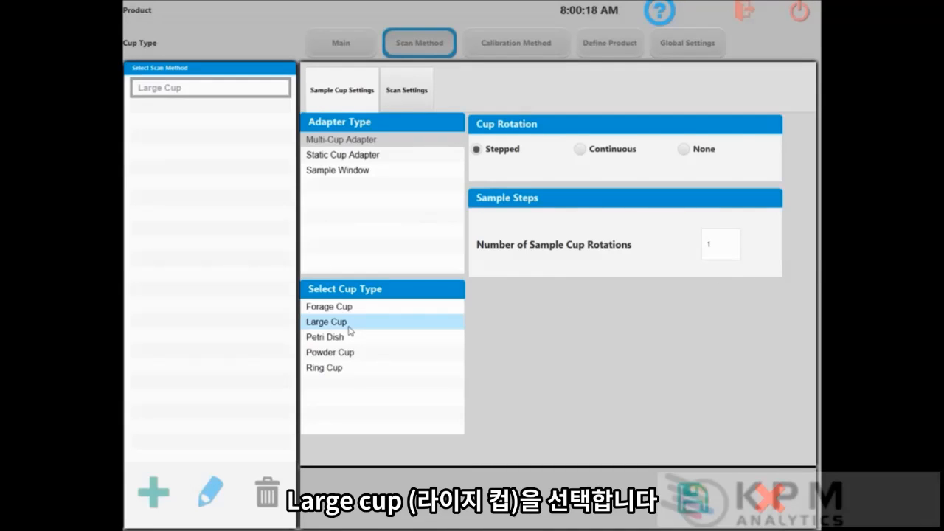
- Review the Large Cup method's scan settings and return to its Sample Cup Settings
{"action": "left_click", "coordinate": [418, 93]}
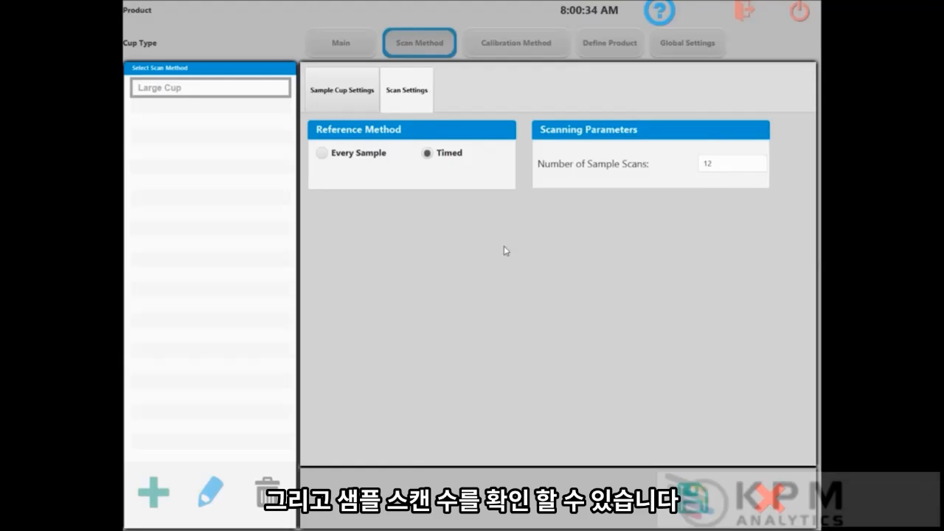
{"action": "left_click", "coordinate": [349, 102]}
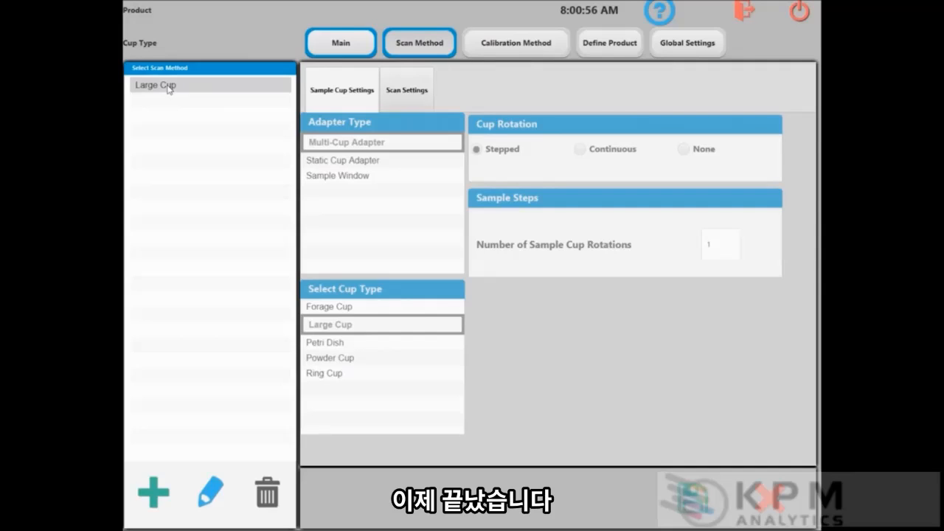
- Add and save a new calibration method named 'Demo' on the Calibration Method page
{"action": "left_click", "coordinate": [527, 51]}
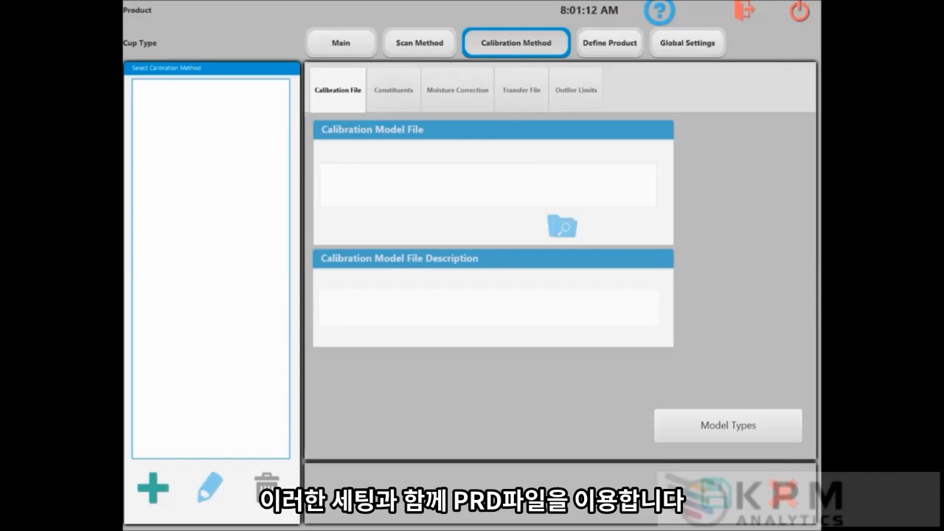
{"action": "left_click", "coordinate": [152, 486]}
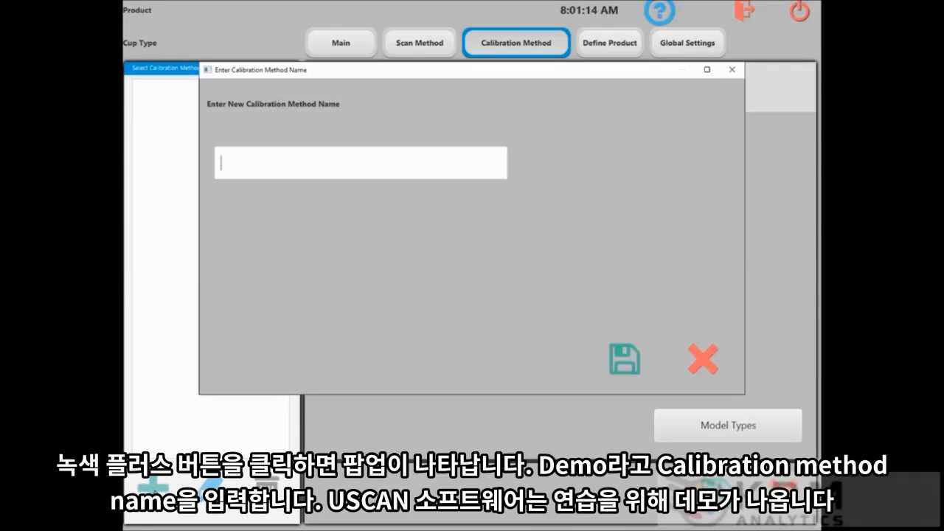
{"action": "left_click", "coordinate": [311, 162]}
{"action": "type", "text": "Demo"}
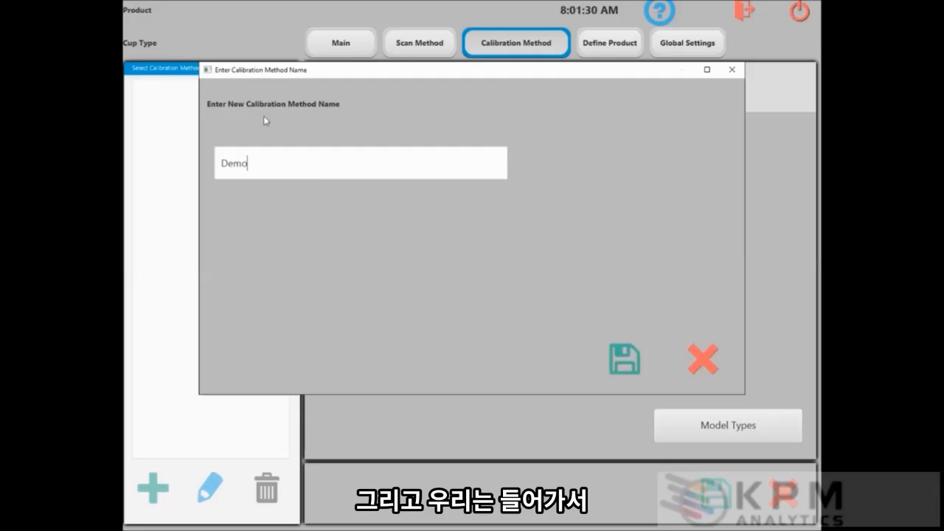
{"action": "left_click", "coordinate": [624, 361]}
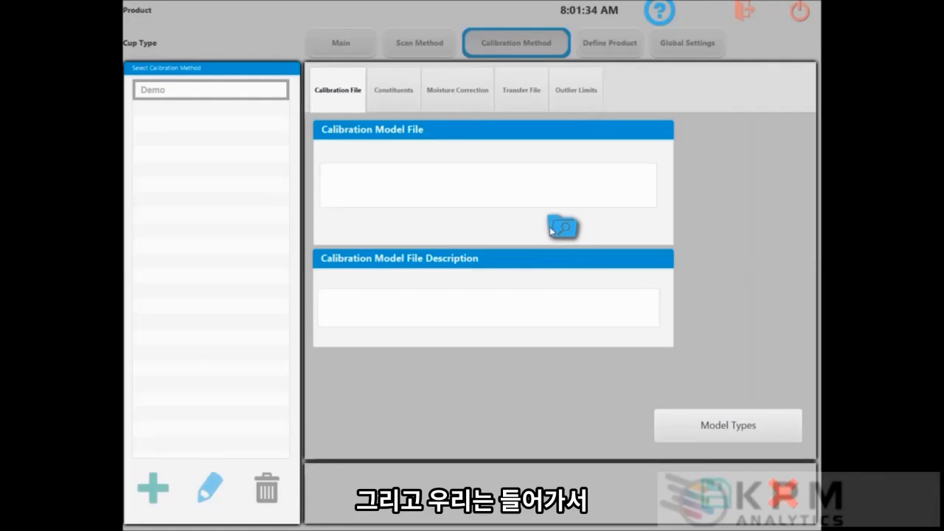
- Load C:\UNITY\models\XT_Demo.prd as the Demo calibration's model file
{"action": "left_click", "coordinate": [570, 230]}
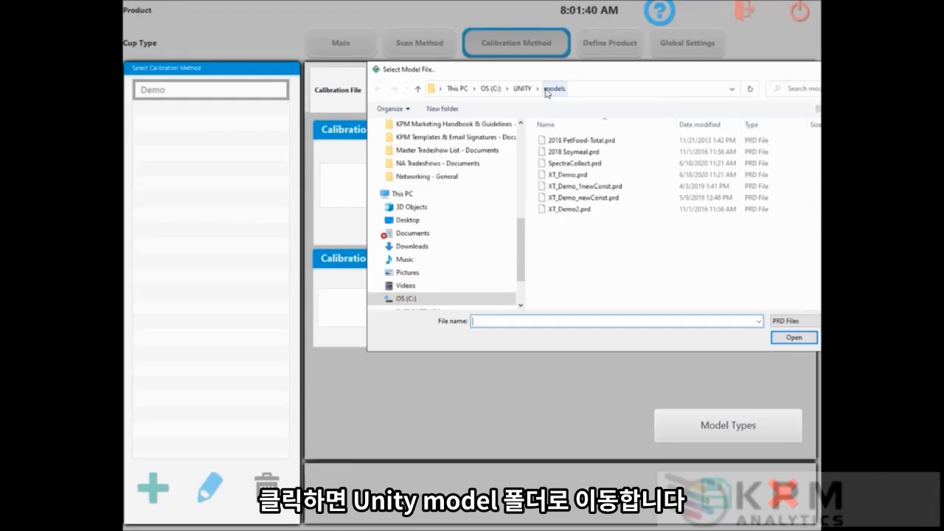
{"action": "left_click", "coordinate": [577, 176]}
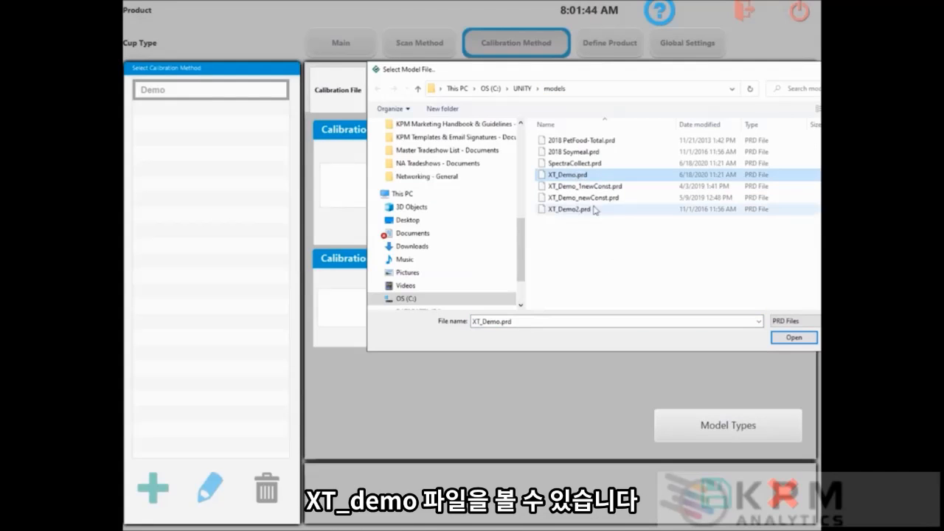
{"action": "left_click", "coordinate": [794, 338]}
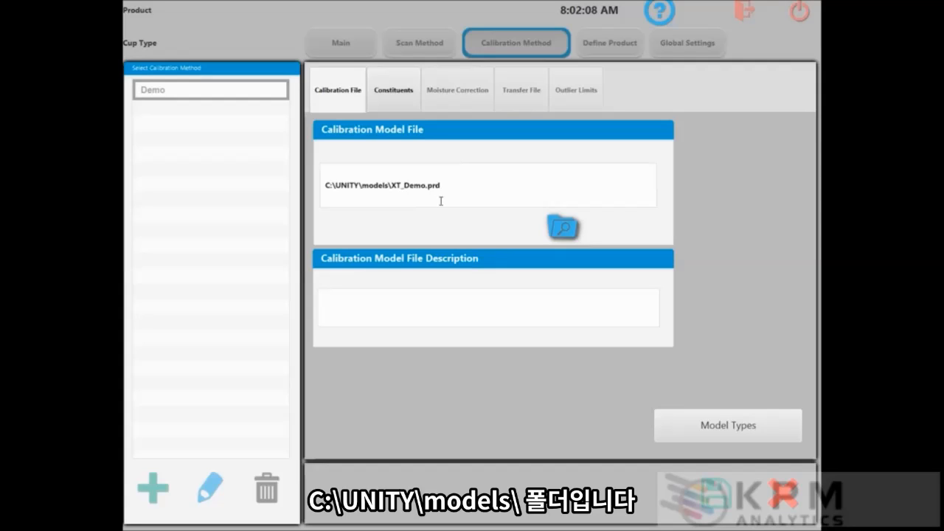
- Describe the model file as 'Demo file' and view the calibration's constituents list
{"action": "left_click", "coordinate": [459, 313]}
{"action": "type", "text": "Demo"}
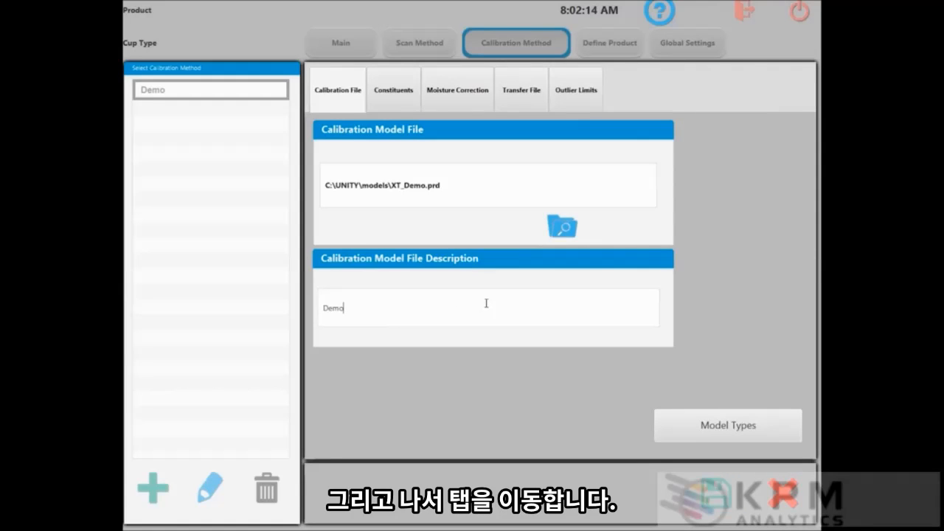
{"action": "type", "text": " file"}
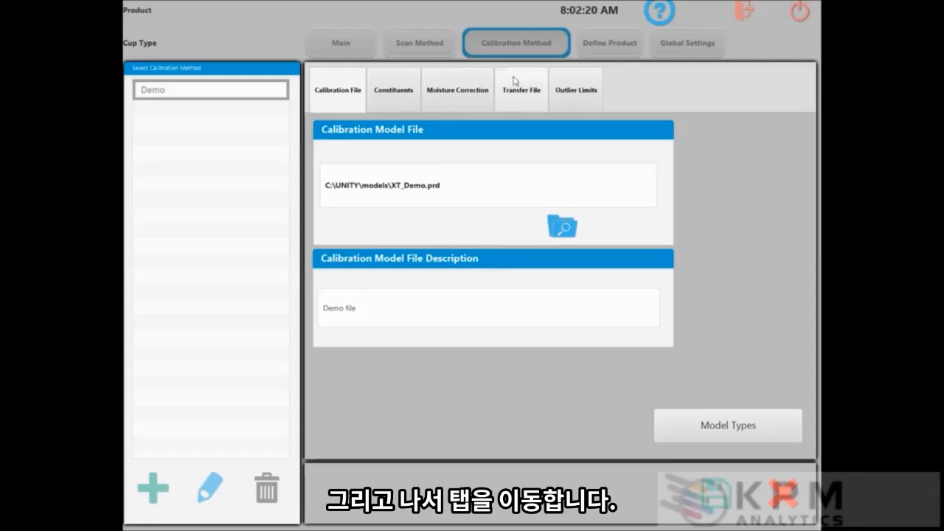
{"action": "left_click", "coordinate": [391, 90]}
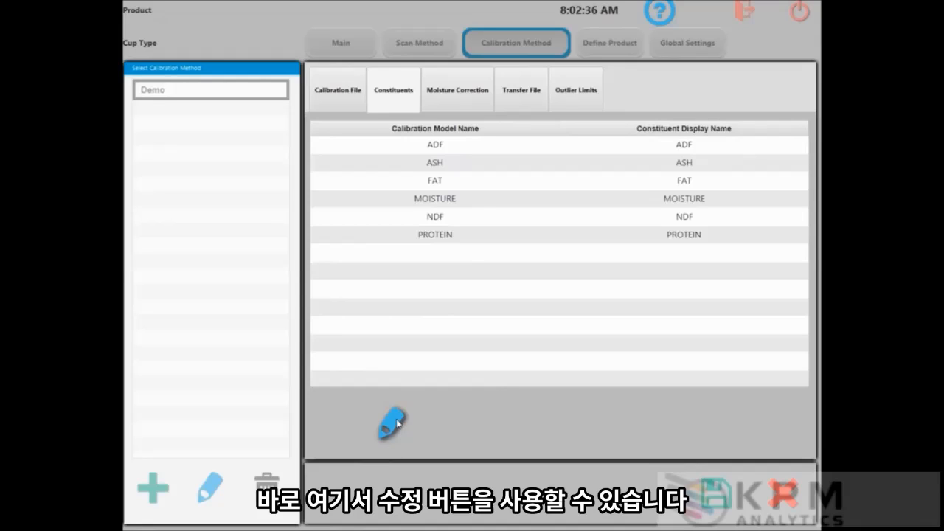
- Review the Demo calibration's Moisture Correction, Transfer File and Outlier Limits pages
{"action": "left_click", "coordinate": [463, 92]}
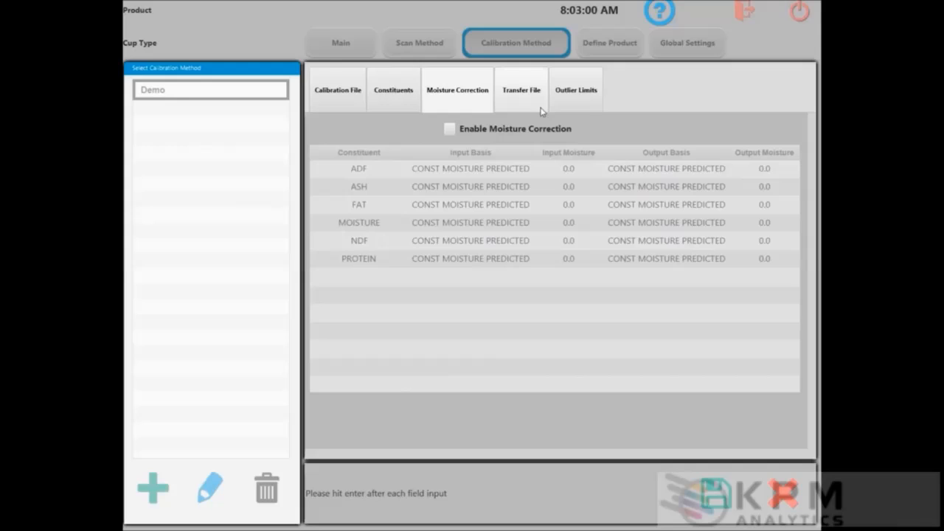
{"action": "left_click", "coordinate": [514, 89]}
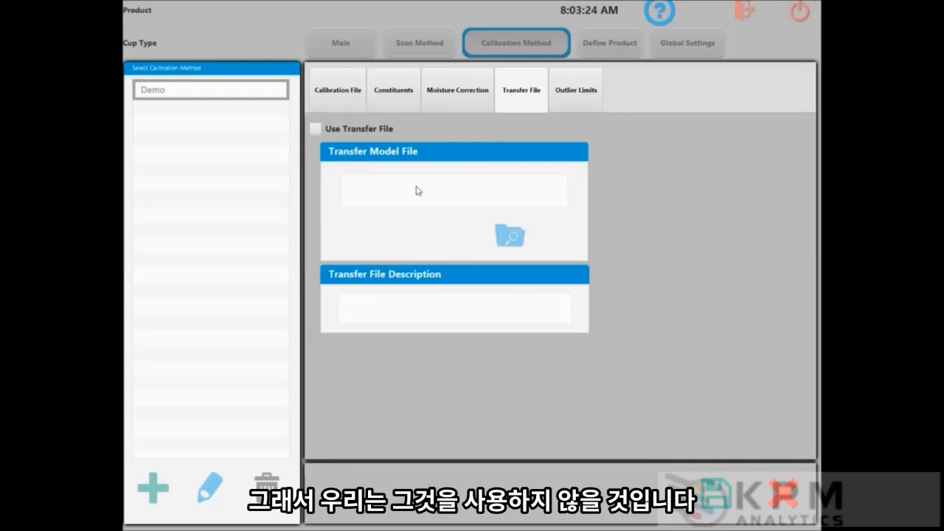
{"action": "left_click", "coordinate": [561, 86]}
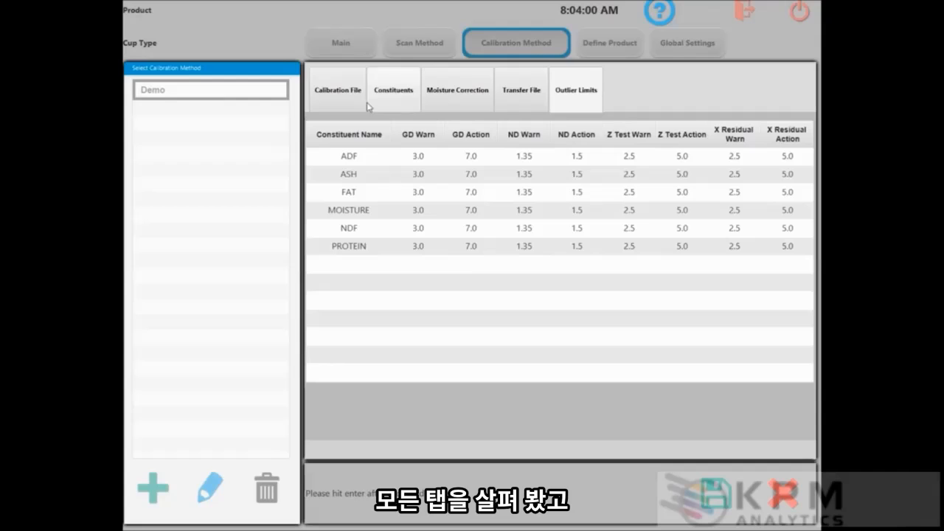
- Return to the Calibration File page showing XT_Demo.prd with the 'Demo file' description
{"action": "left_click", "coordinate": [326, 91]}
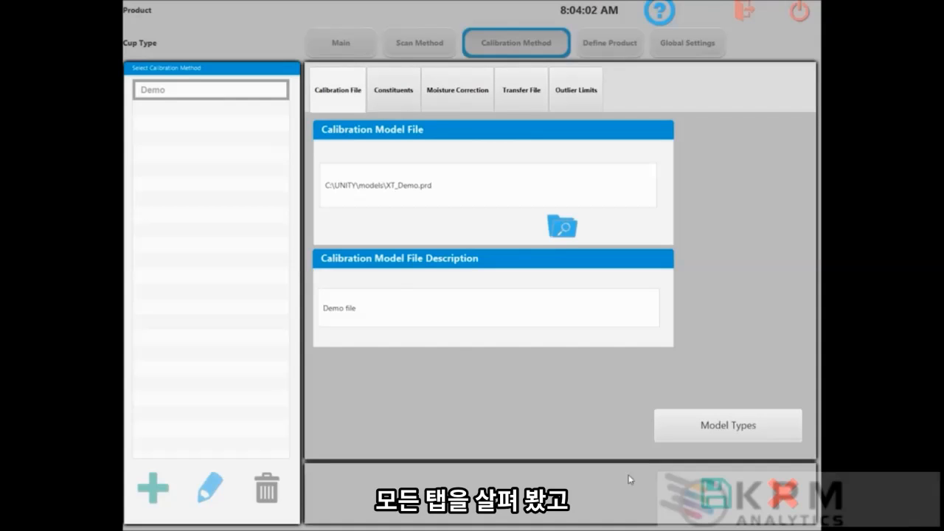
- Save the Demo calibration method and move to the Define Product page
{"action": "left_click", "coordinate": [717, 493]}
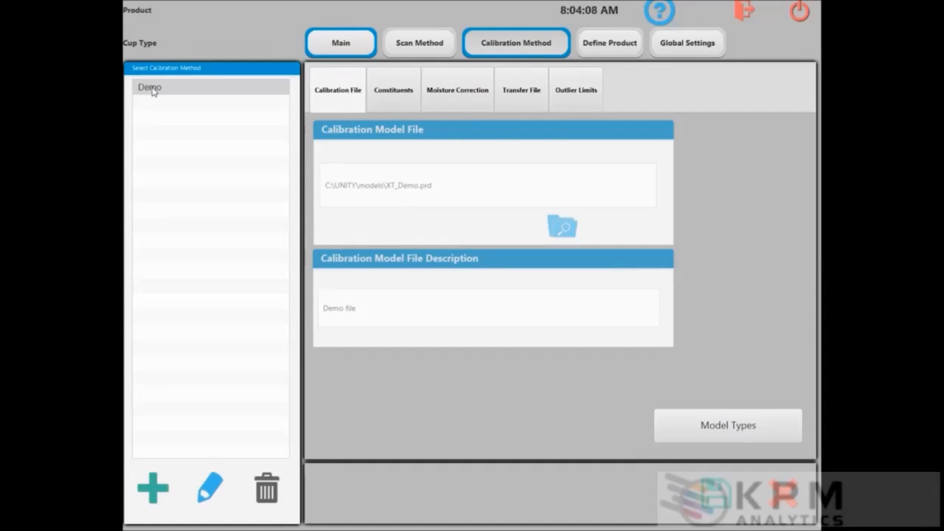
{"action": "left_click", "coordinate": [628, 44]}
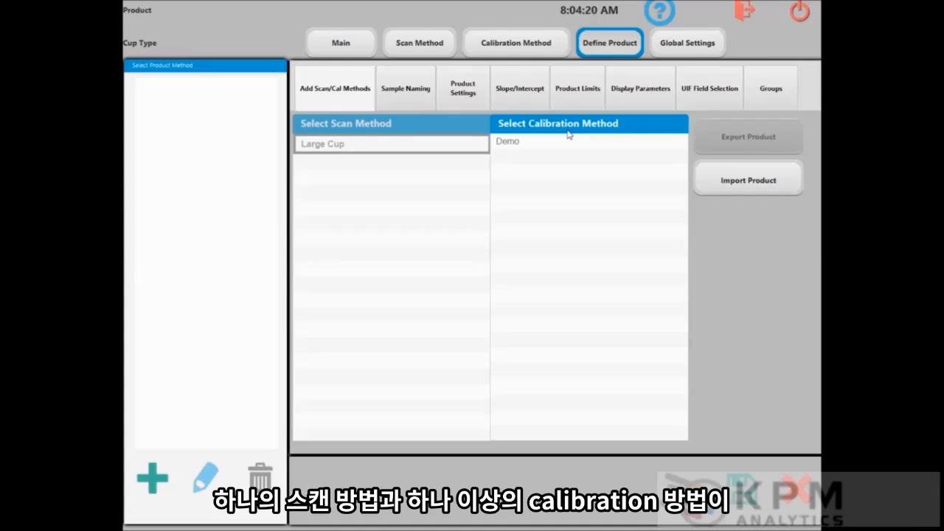
- Create and save a new product named Demo
{"action": "left_click", "coordinate": [156, 487]}
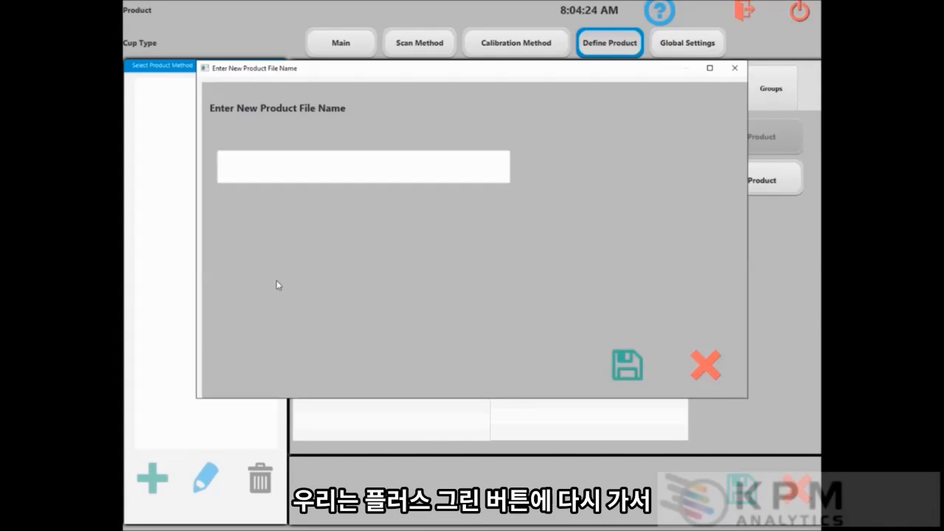
{"action": "type", "text": "Demo"}
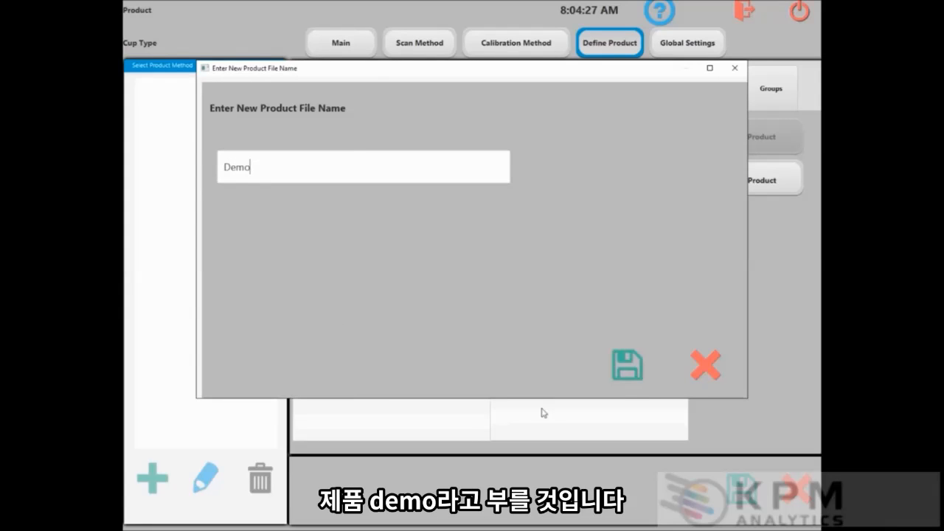
{"action": "left_click", "coordinate": [631, 364]}
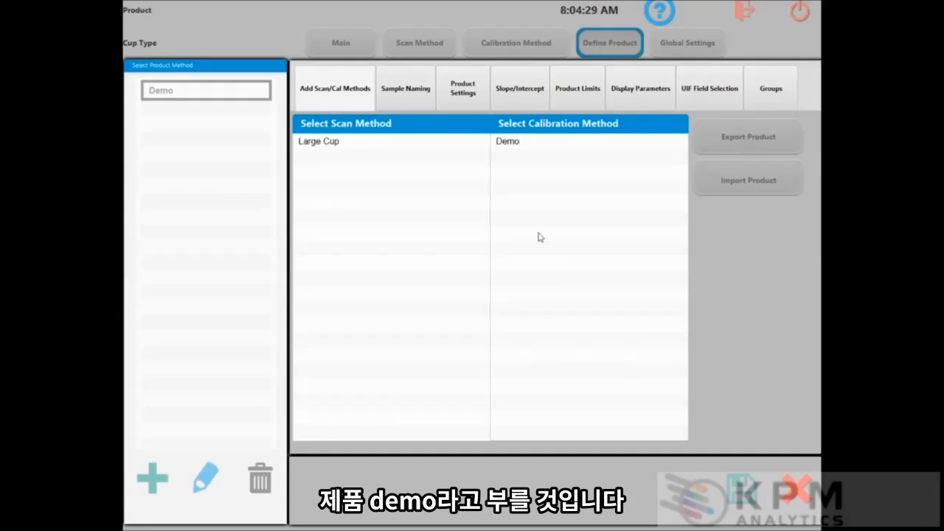
- Assign the Large Cup scan method and the Demo calibration method to the product
{"action": "left_click", "coordinate": [326, 143]}
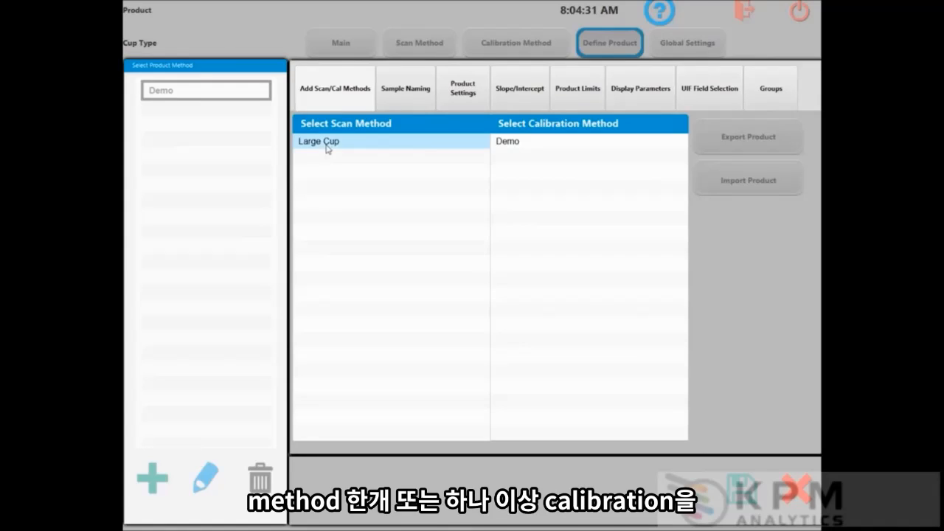
{"action": "left_click", "coordinate": [518, 148]}
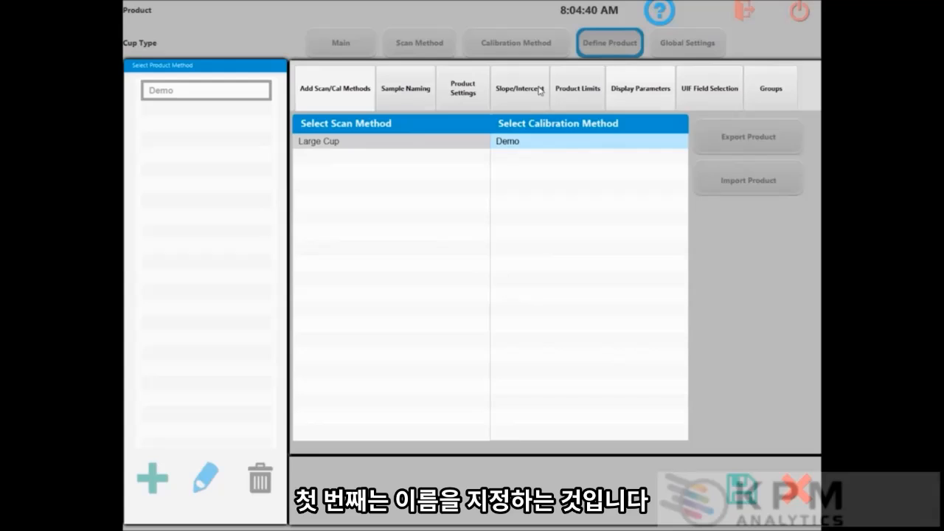
{"action": "left_click", "coordinate": [405, 91]}
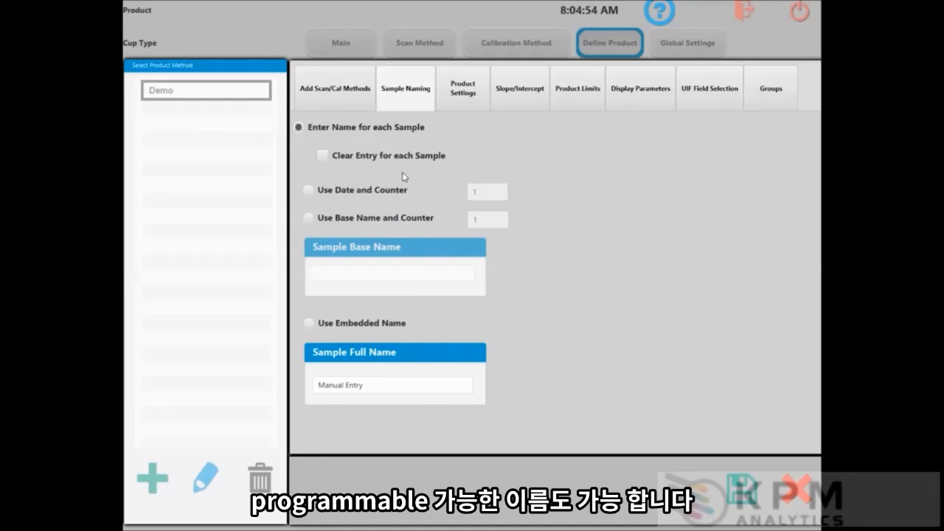
- Review Demo's product settings (LIMS, report printing, averaging 1) and its slope/intercept values
{"action": "left_click", "coordinate": [453, 98]}
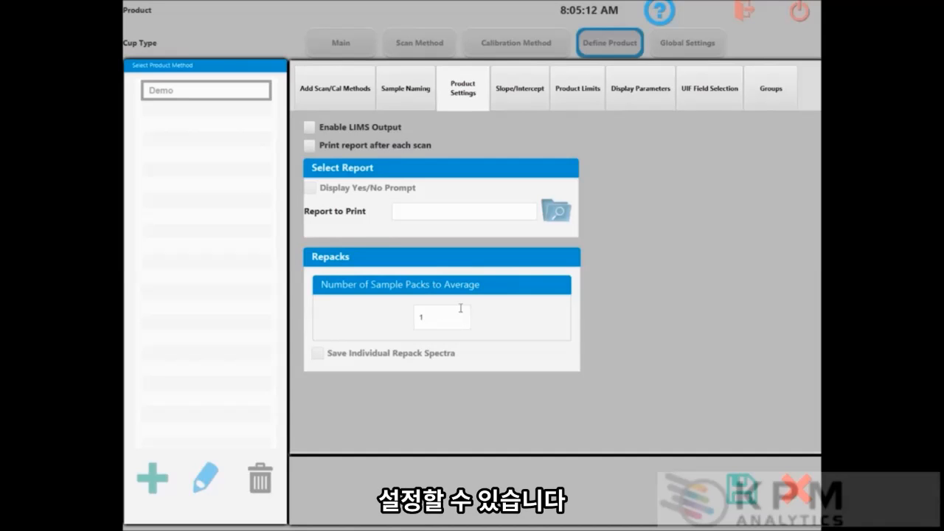
{"action": "left_click", "coordinate": [519, 92]}
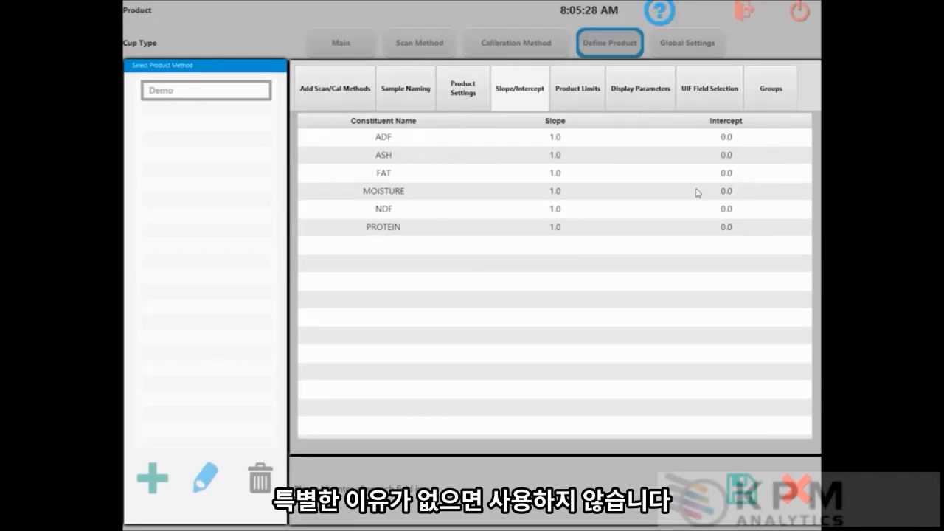
- Edit the ADF intercept cell, then review the product limits, all at 0.0
{"action": "double_click", "coordinate": [729, 139]}
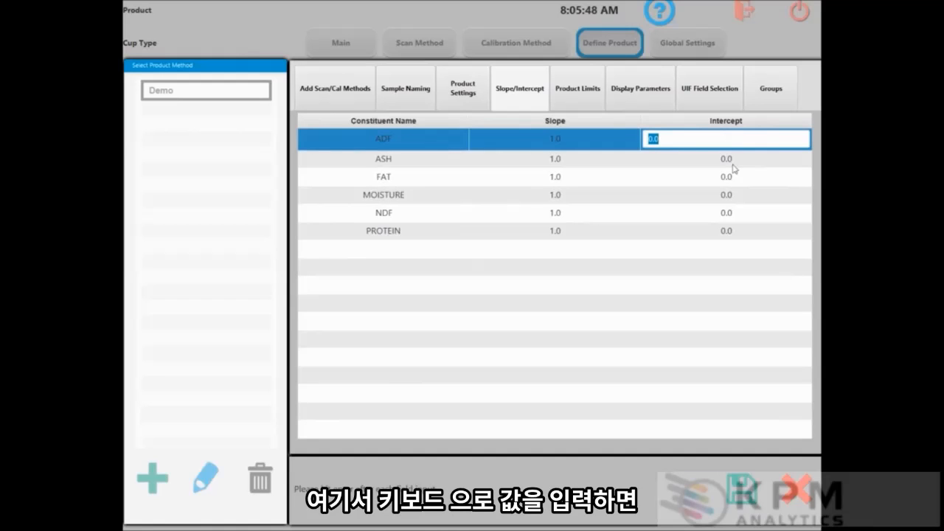
{"action": "left_click", "coordinate": [745, 163]}
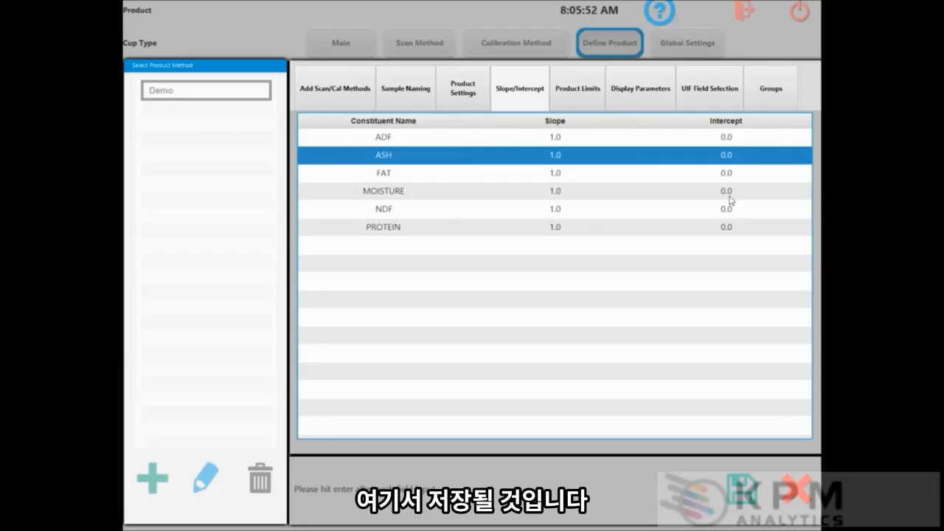
{"action": "left_click", "coordinate": [569, 96]}
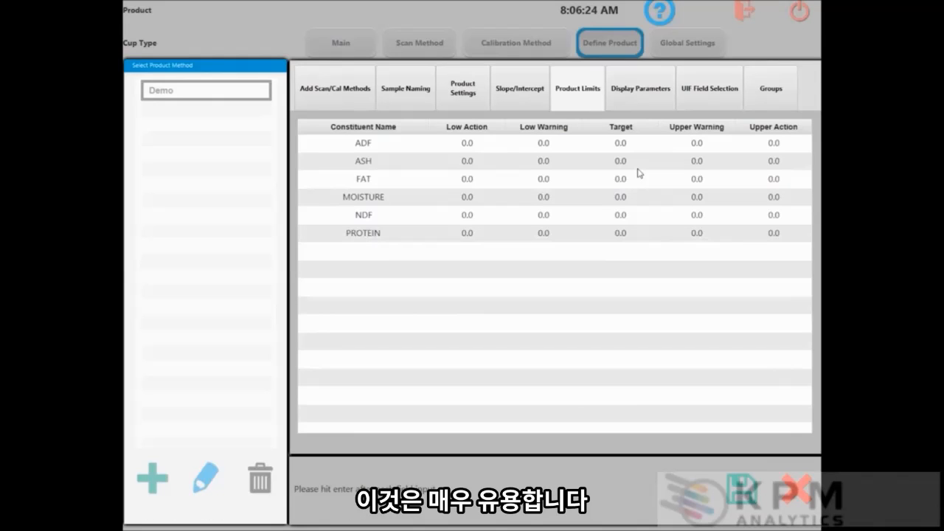
{"action": "left_click", "coordinate": [640, 87]}
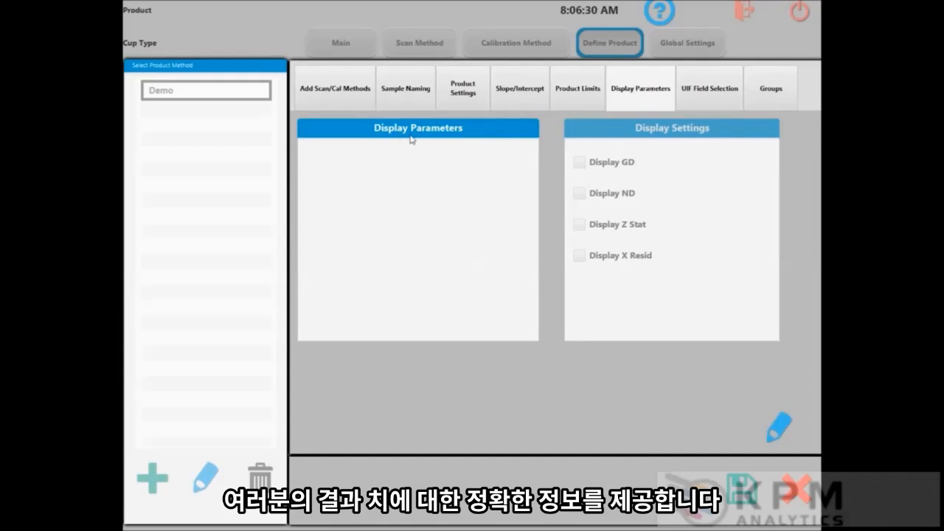
- Open the Display Parameters editor for the Demo product
{"action": "left_click", "coordinate": [780, 425]}
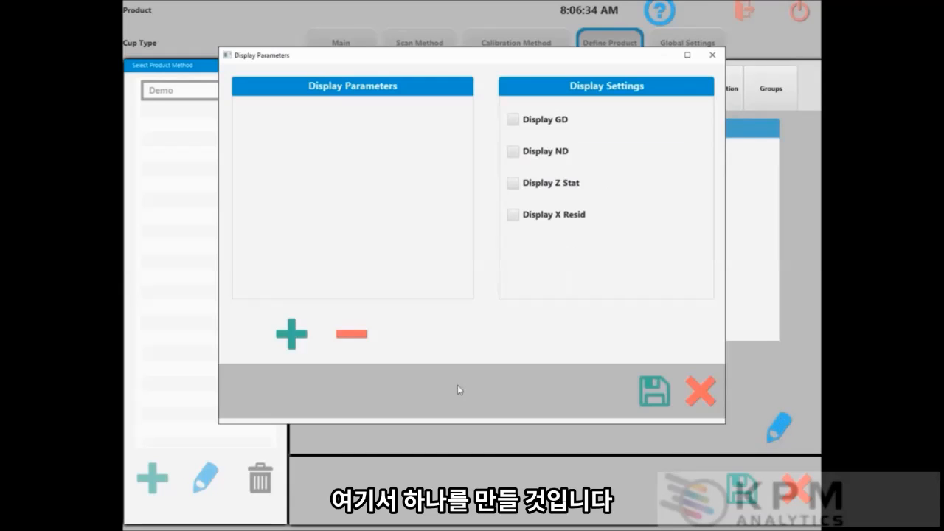
- Add a 'Distances Only' display parameter with Display GD and Display ND checked, and save it
{"action": "left_click", "coordinate": [296, 337]}
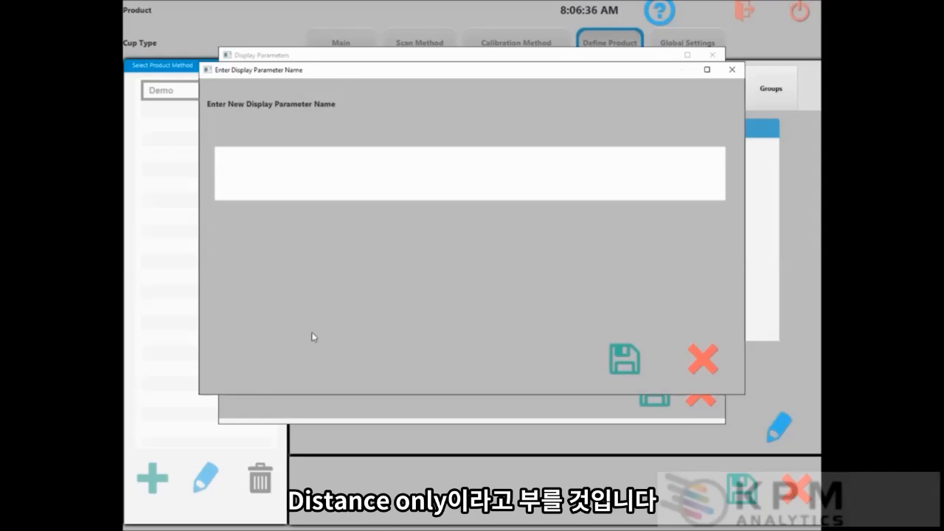
{"action": "type", "text": "Distances Only"}
{"action": "left_click", "coordinate": [631, 368]}
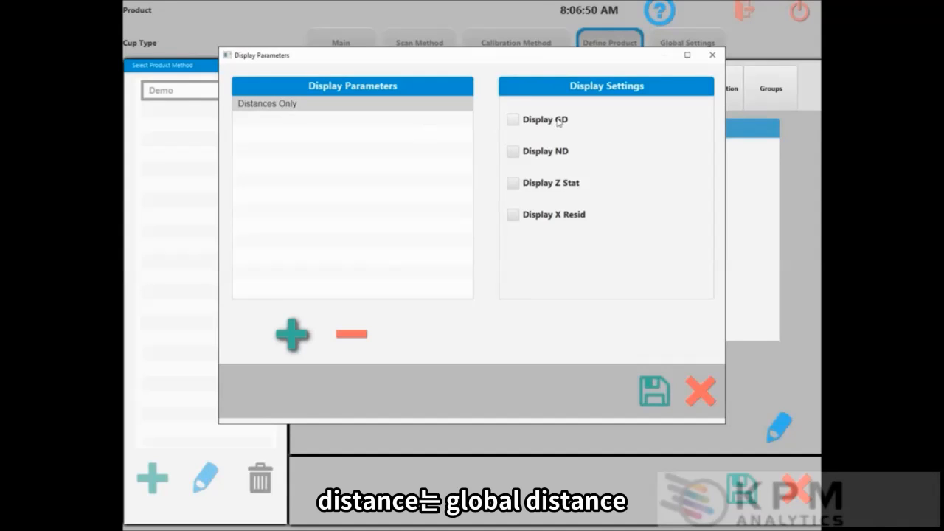
{"action": "left_click", "coordinate": [513, 123]}
{"action": "left_click", "coordinate": [513, 152]}
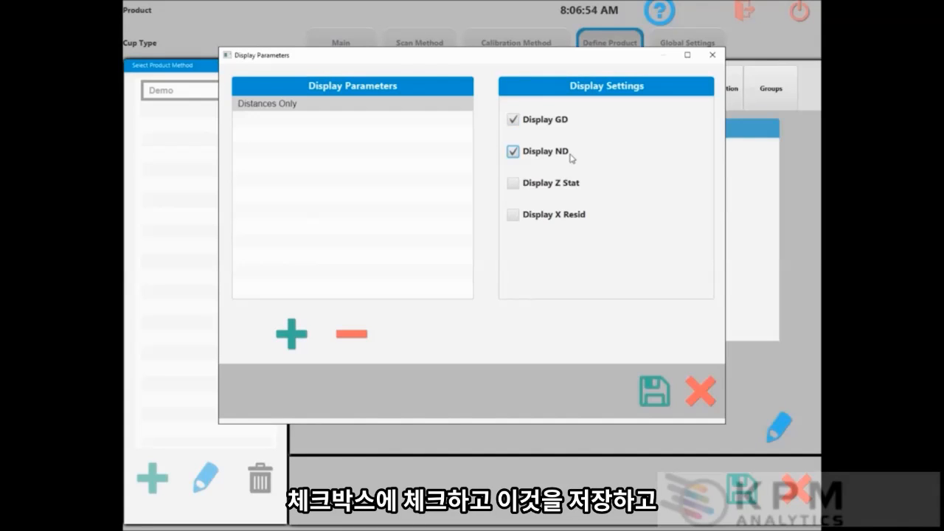
{"action": "left_click", "coordinate": [653, 395]}
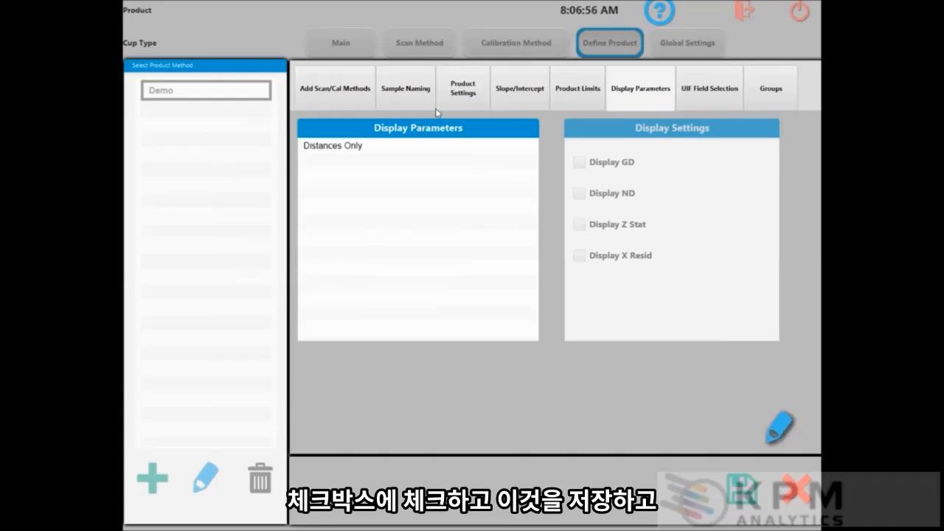
{"action": "left_click", "coordinate": [323, 151]}
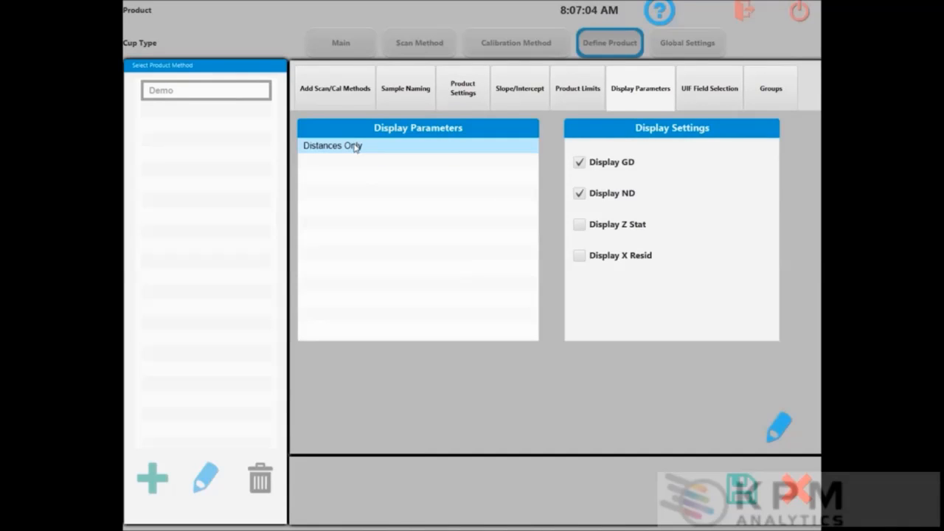
- Check the UIF field settings, with Fields 1–8 disabled, then view the Groups page
{"action": "left_click", "coordinate": [703, 89]}
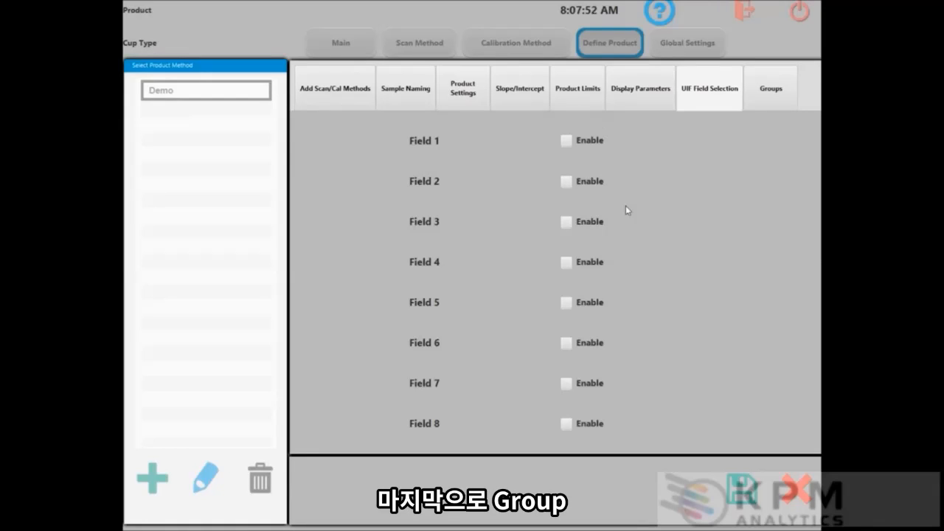
{"action": "left_click", "coordinate": [765, 98]}
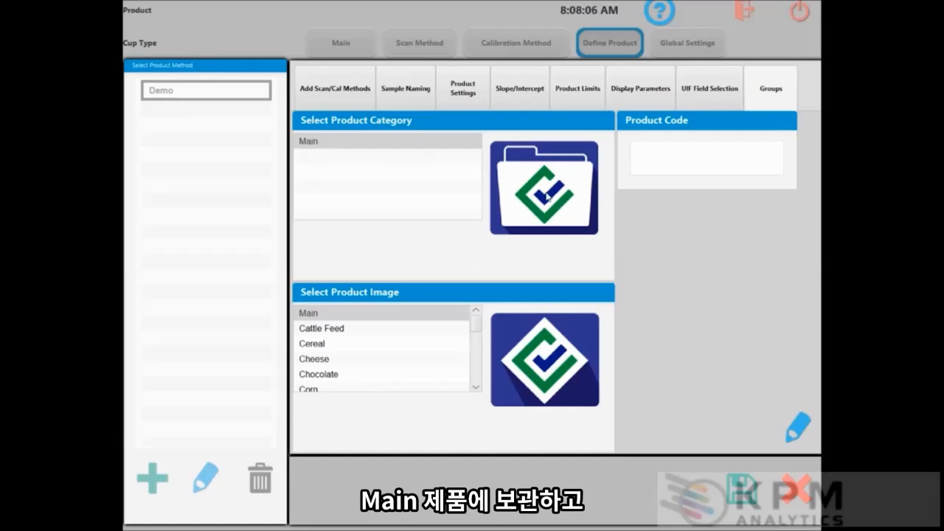
- Set Product 1 (the Unity logo) as Demo's image in the Main category and save
{"action": "left_click", "coordinate": [475, 378]}
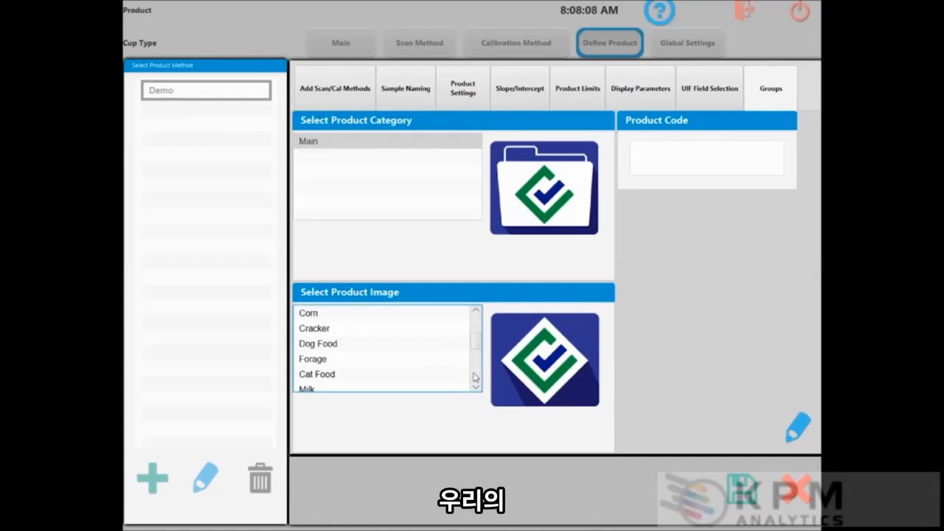
{"action": "left_click", "coordinate": [475, 378]}
{"action": "left_click", "coordinate": [475, 378]}
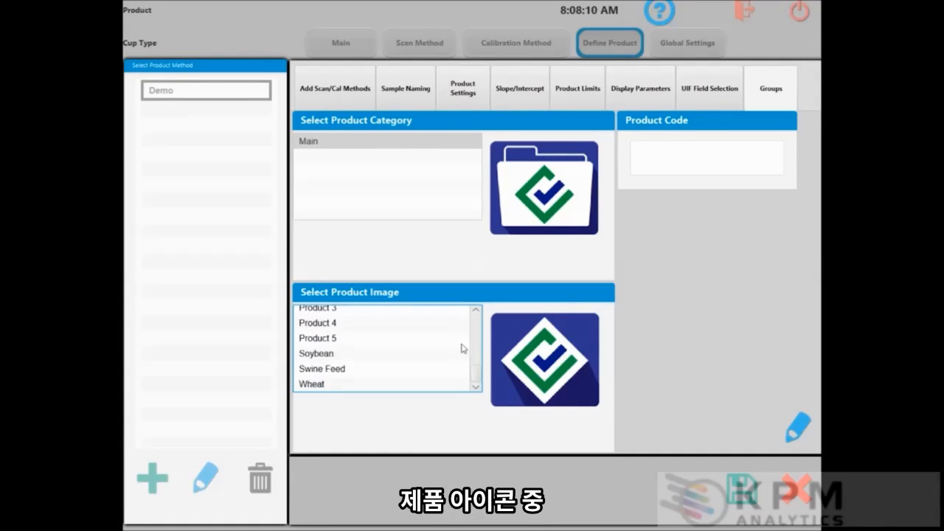
{"action": "left_click", "coordinate": [476, 311]}
{"action": "left_click", "coordinate": [477, 311]}
{"action": "left_click", "coordinate": [477, 311]}
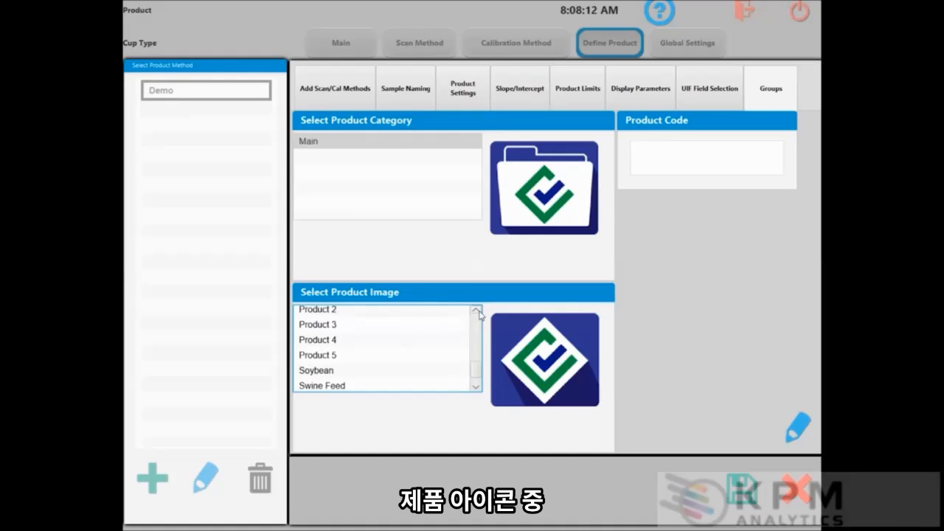
{"action": "left_click", "coordinate": [477, 311]}
{"action": "left_click", "coordinate": [476, 312]}
{"action": "left_click", "coordinate": [476, 311]}
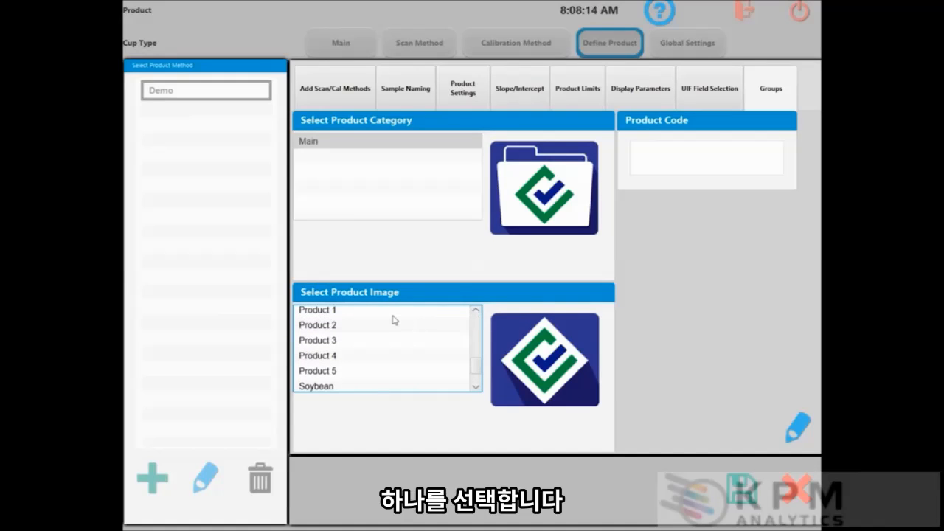
{"action": "left_click", "coordinate": [394, 314]}
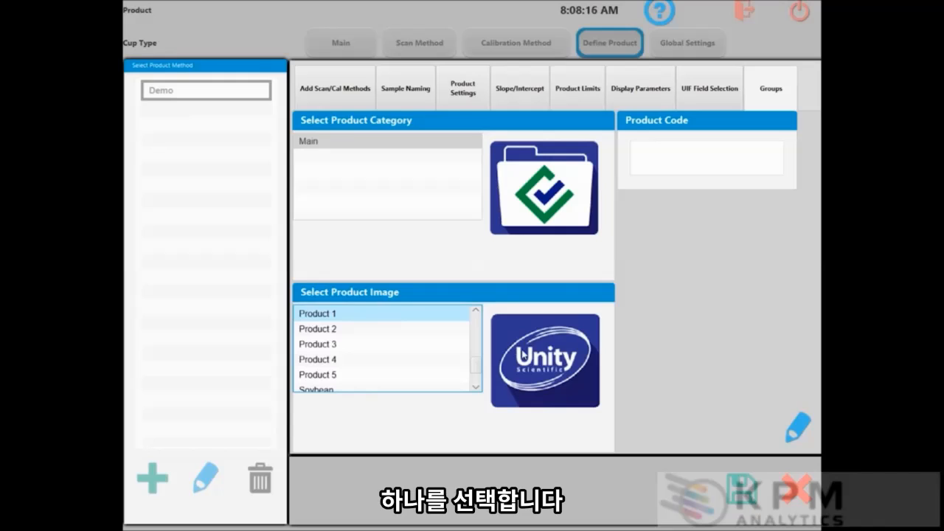
{"action": "left_click", "coordinate": [742, 490]}
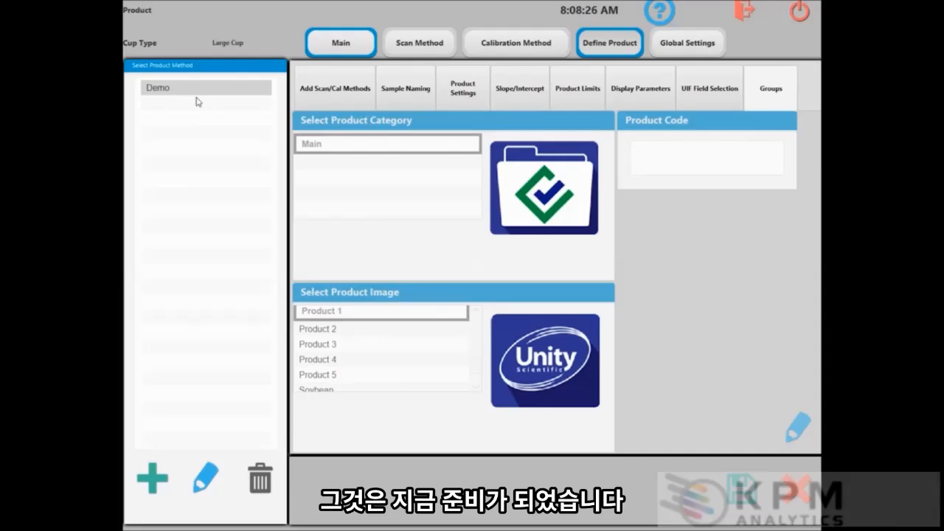
{"action": "left_click", "coordinate": [347, 45]}
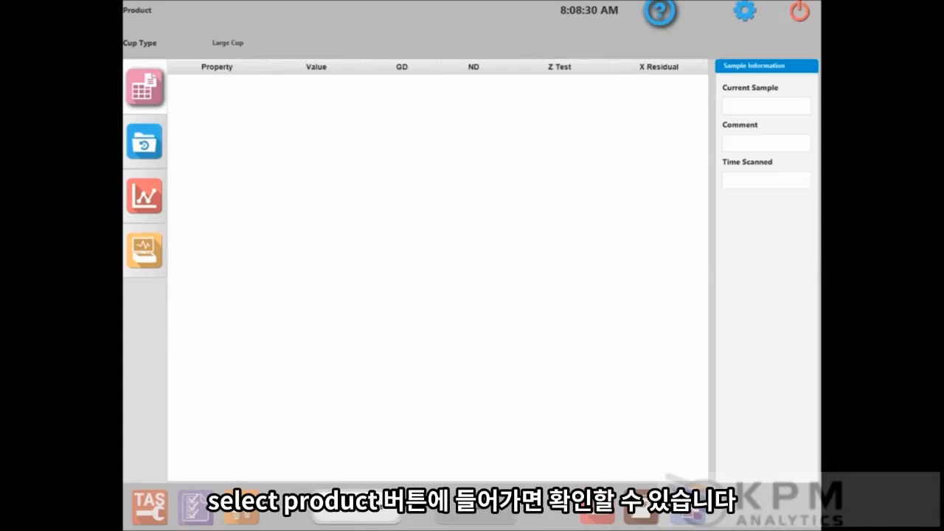
- Load the Demo product from the Main category onto the main screen
{"action": "left_click", "coordinate": [357, 511]}
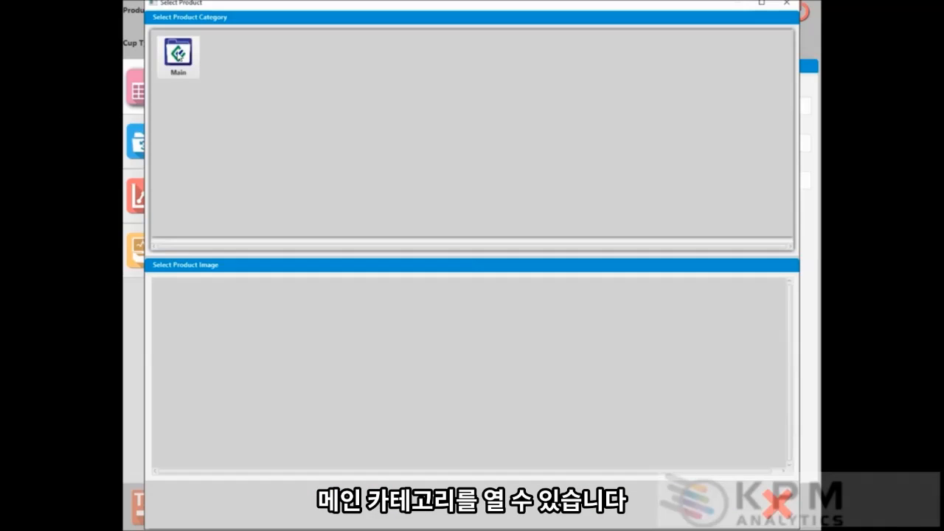
{"action": "left_click", "coordinate": [179, 56]}
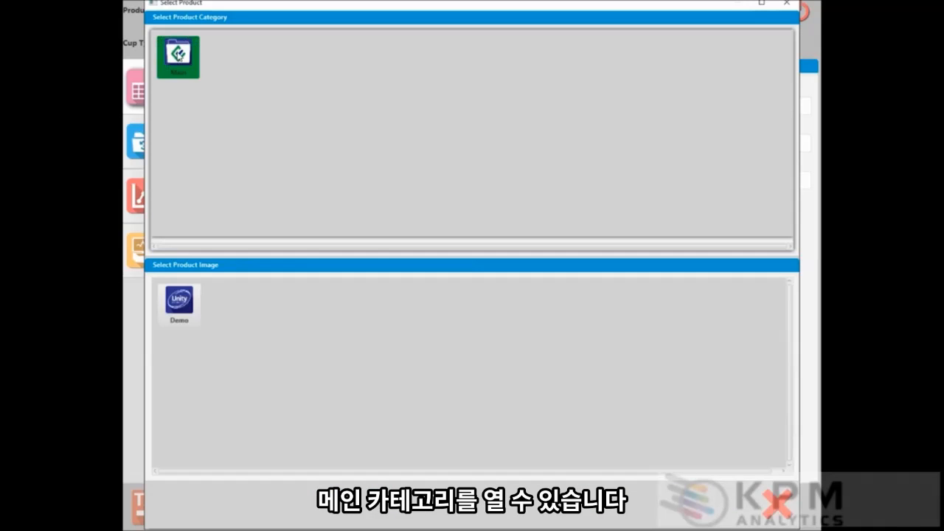
{"action": "left_click", "coordinate": [179, 303]}
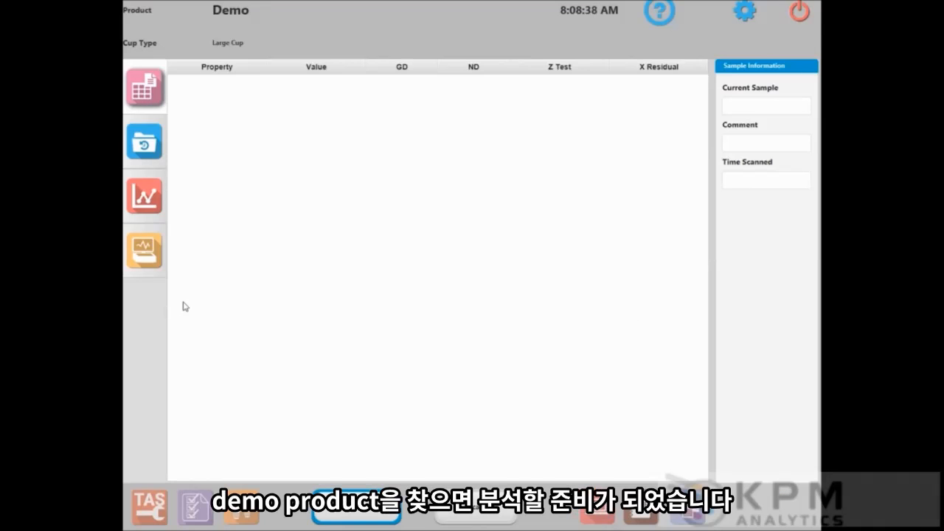